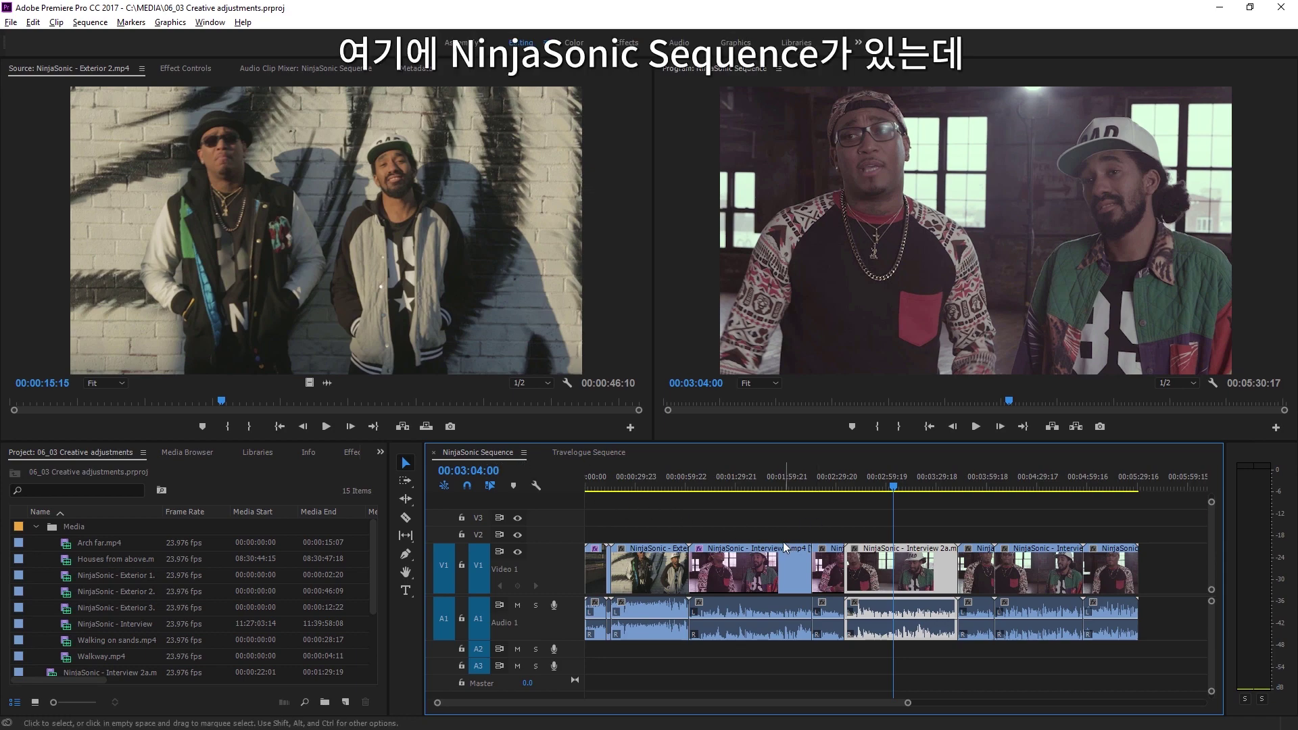
In the Color workspace, set Exposure 1.1, Shadows -19.9, Blacks -28.2 and Temperature 12.8.
click(574, 43)
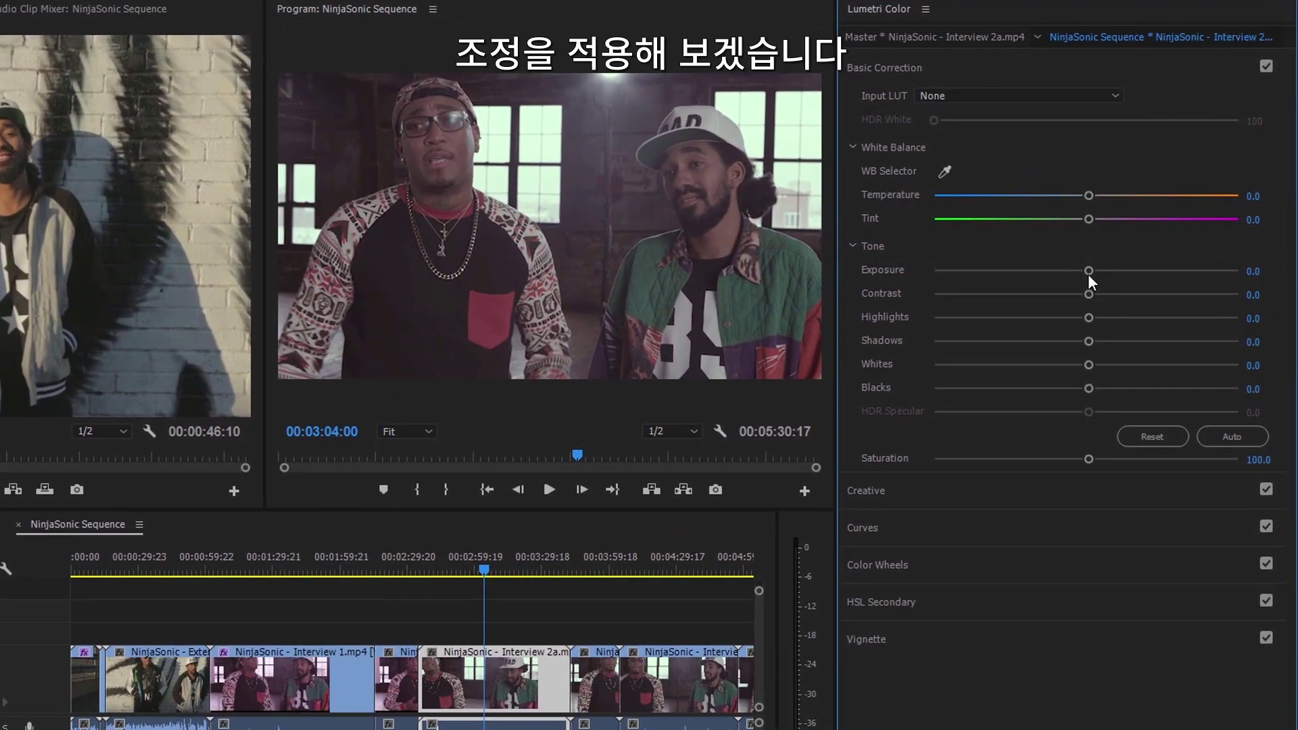
mouse_move(1089, 271)
mouse_down()
mouse_move(1119, 270)
mouse_move(1135, 294)
mouse_up()
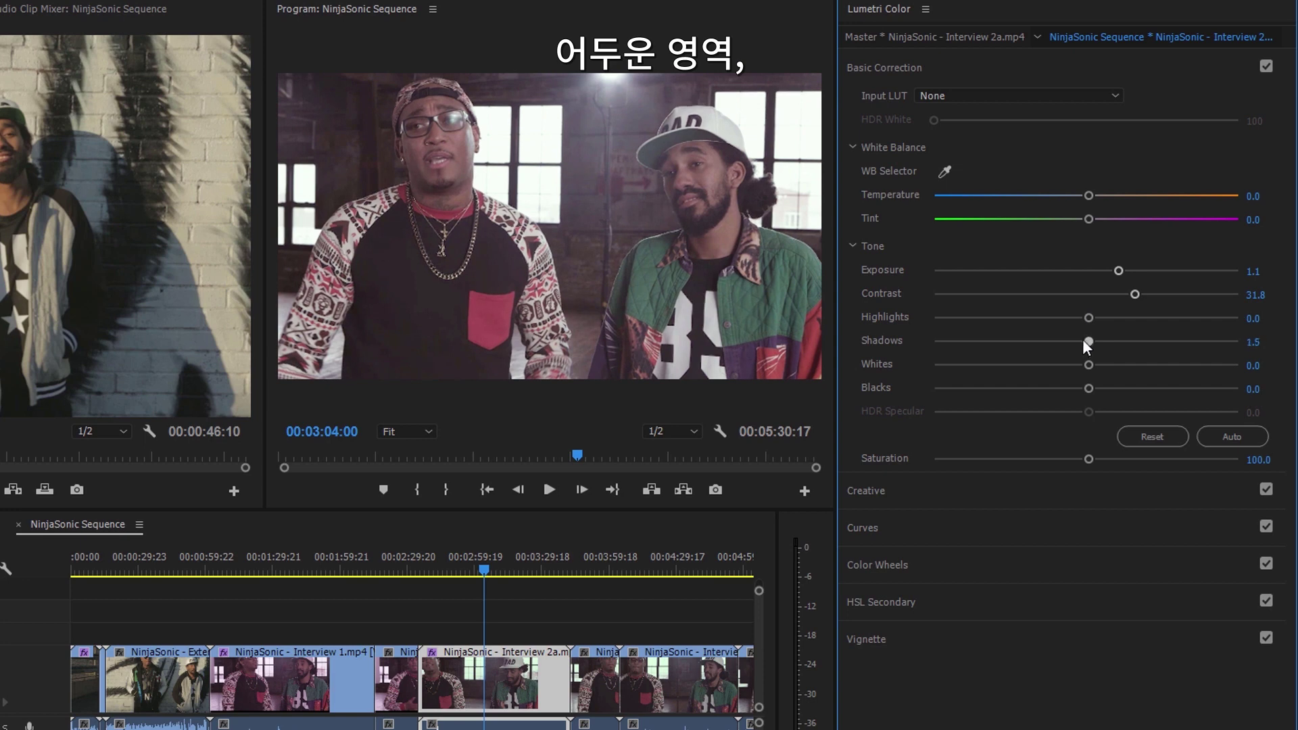
drag(1089, 340, 1056, 341)
mouse_move(1088, 388)
mouse_down()
mouse_move(1044, 392)
mouse_move(1111, 365)
mouse_up()
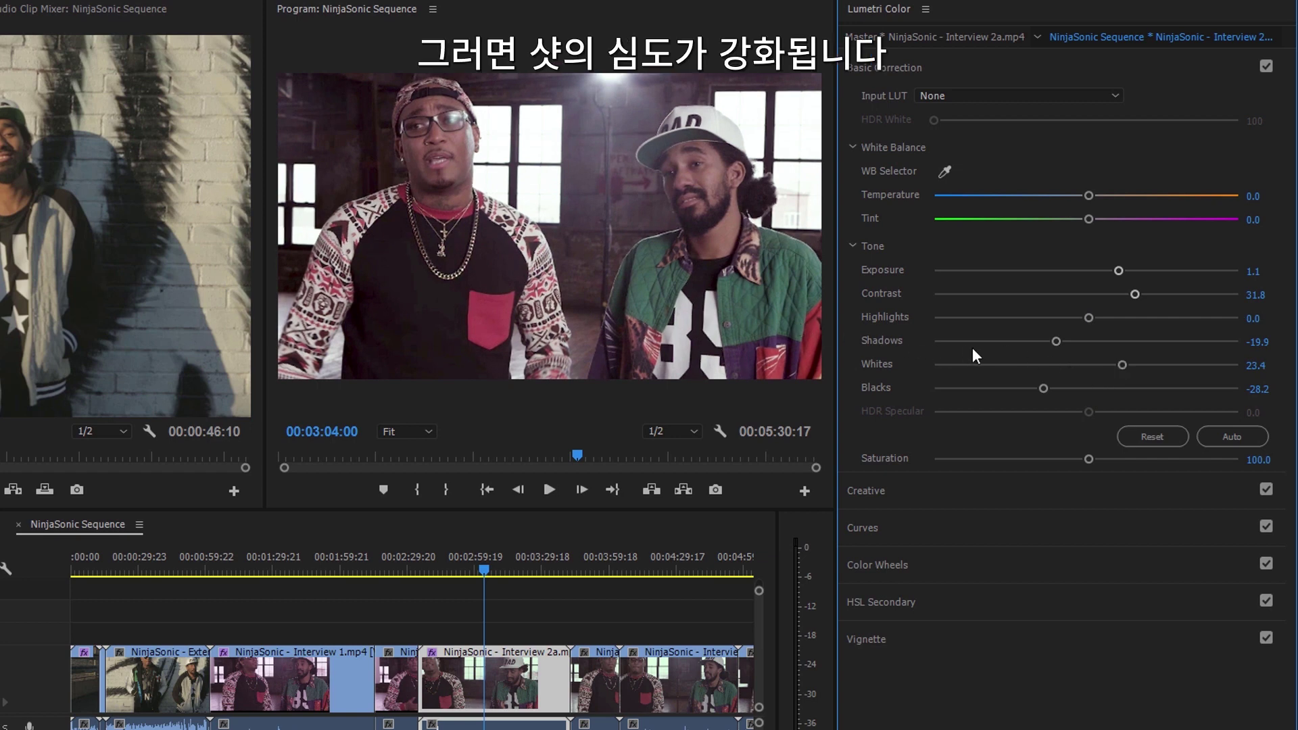
drag(1087, 194, 1104, 197)
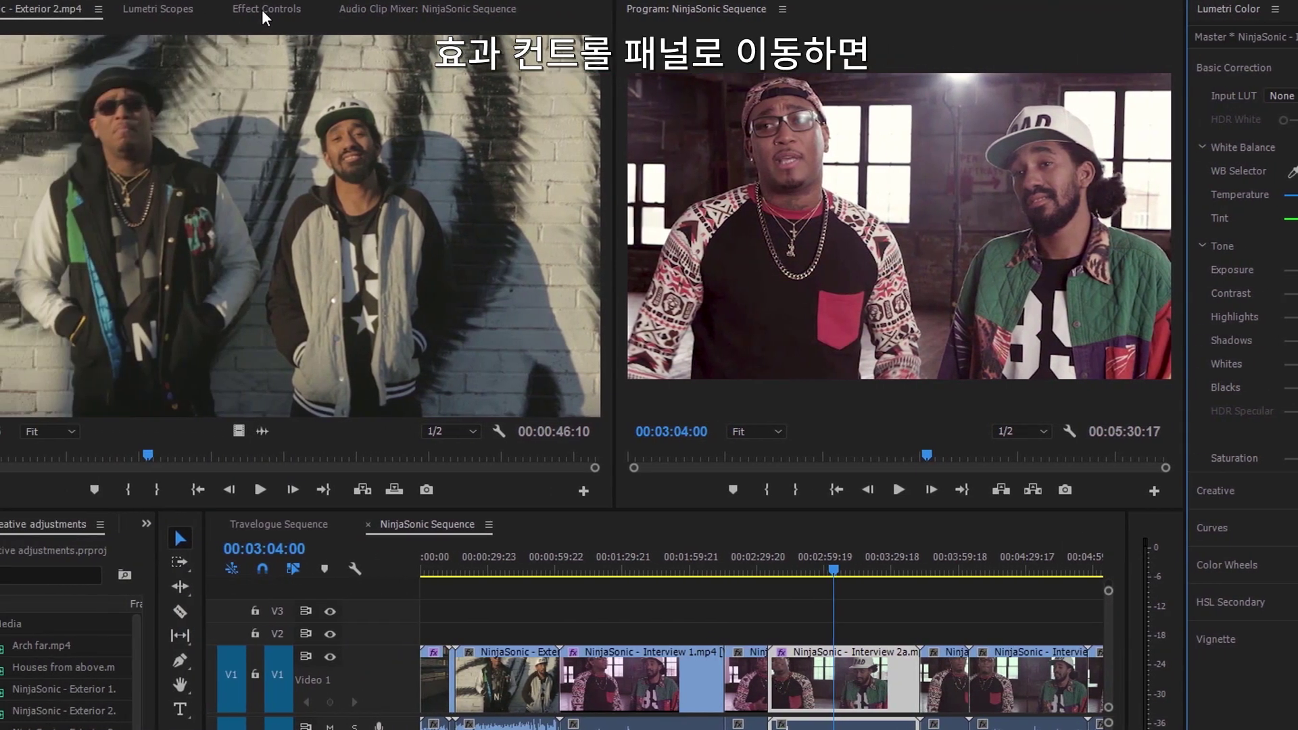
In Effect Controls, delete the Lumetri Color effect from Interview 2a, then restore it with undo.
click(333, 10)
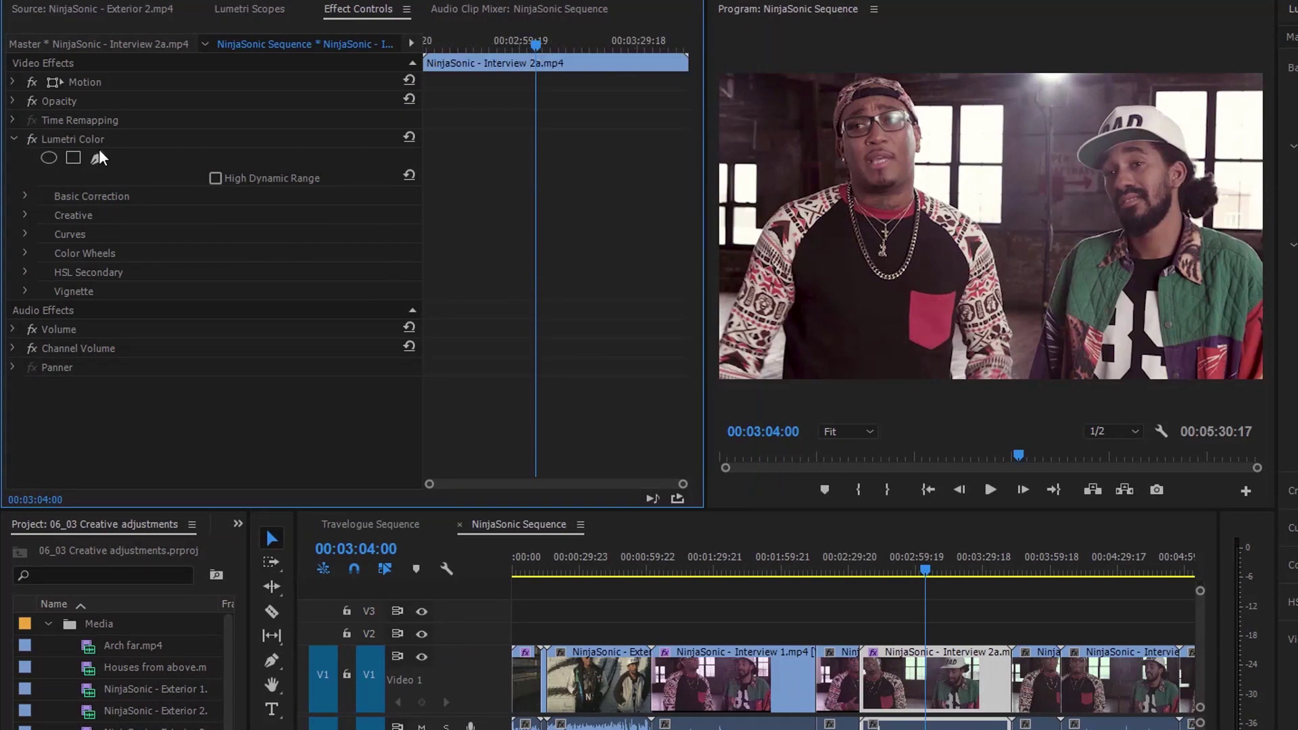
click(153, 142)
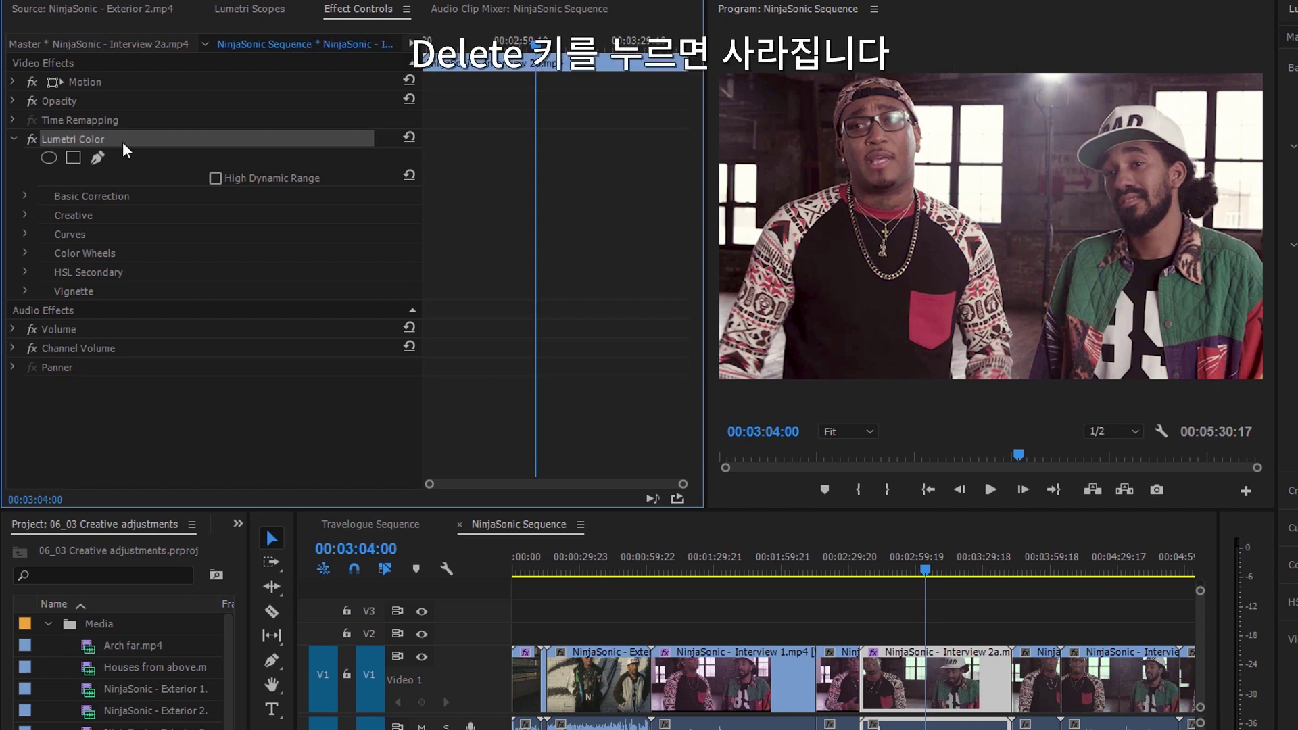
key(Delete)
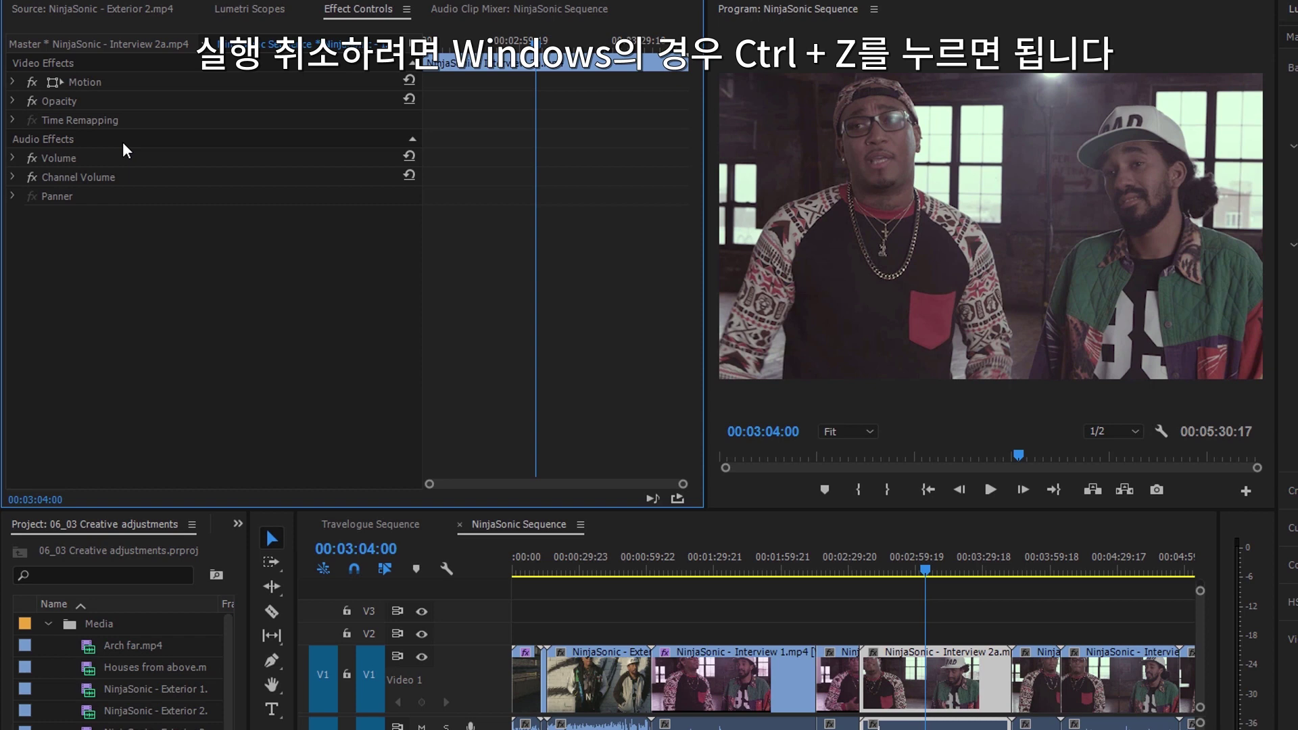
key(ctrl+z)
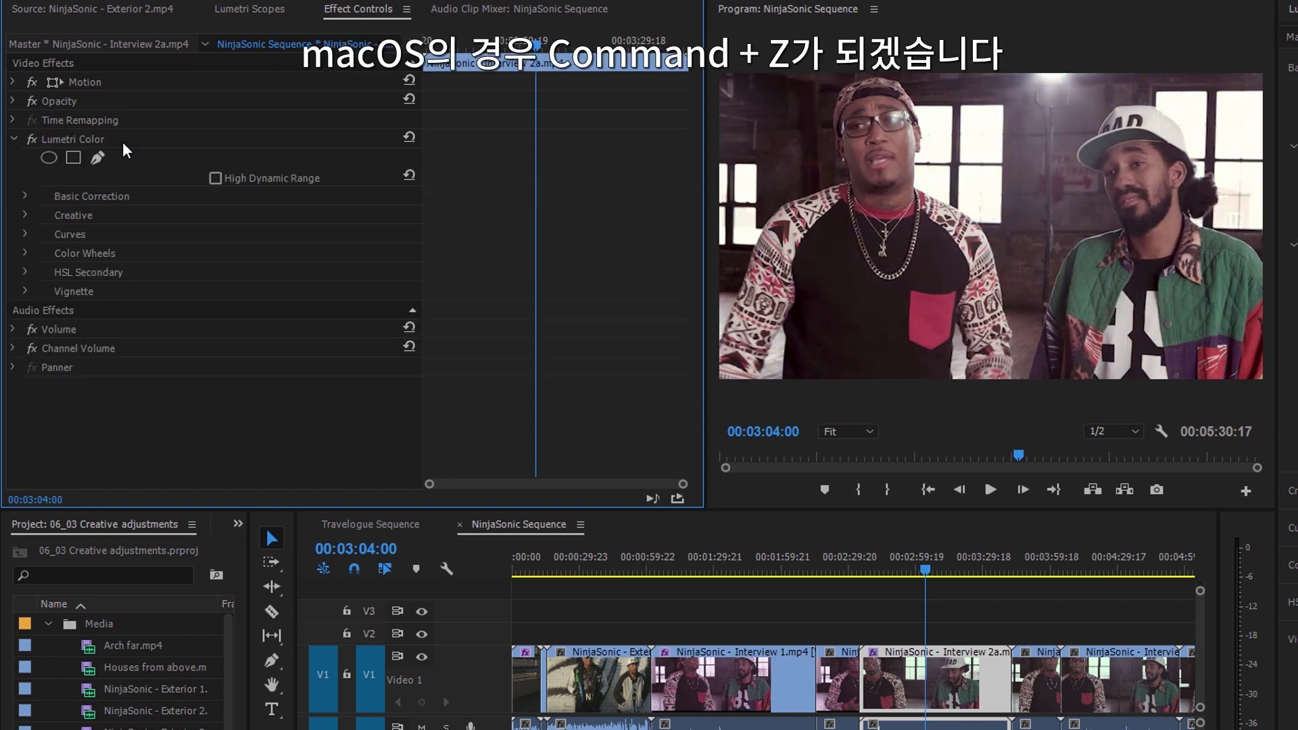
Select the Lumetri Color effect in Effect Controls and copy it from its context menu.
click(80, 141)
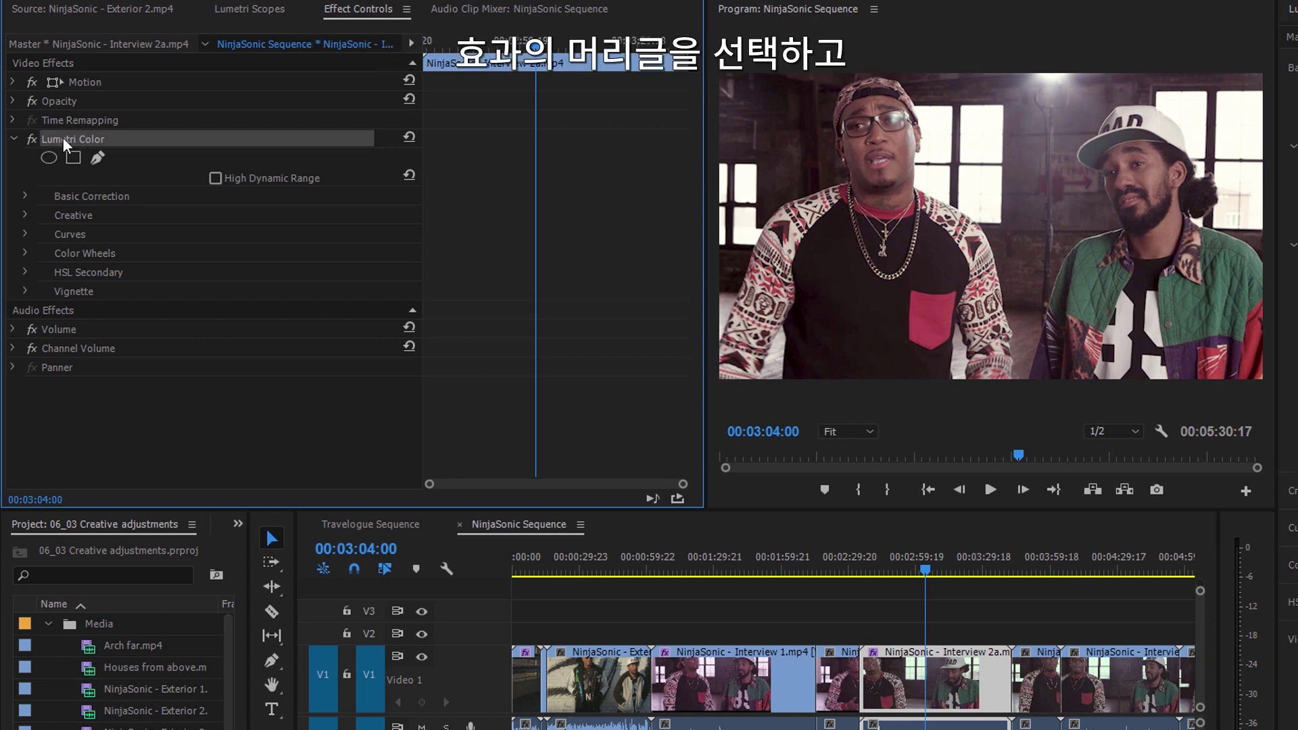
right_click(119, 141)
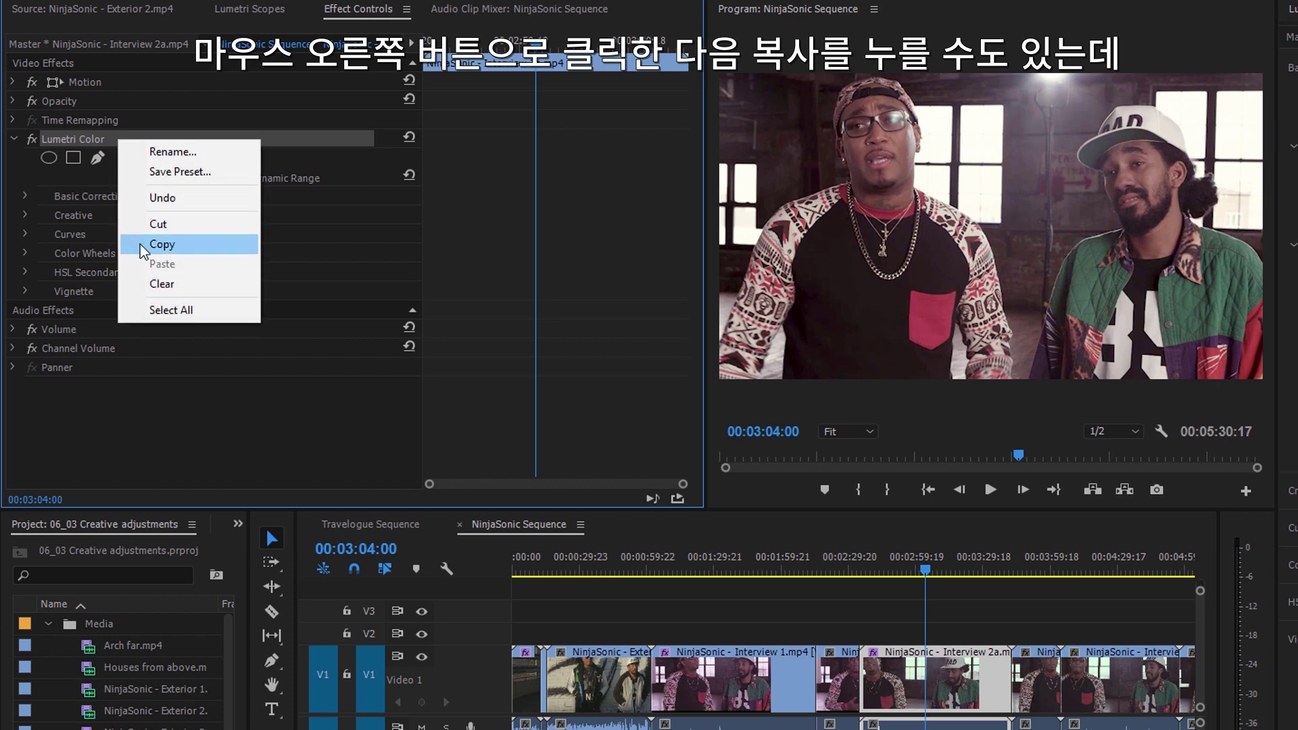
click(112, 145)
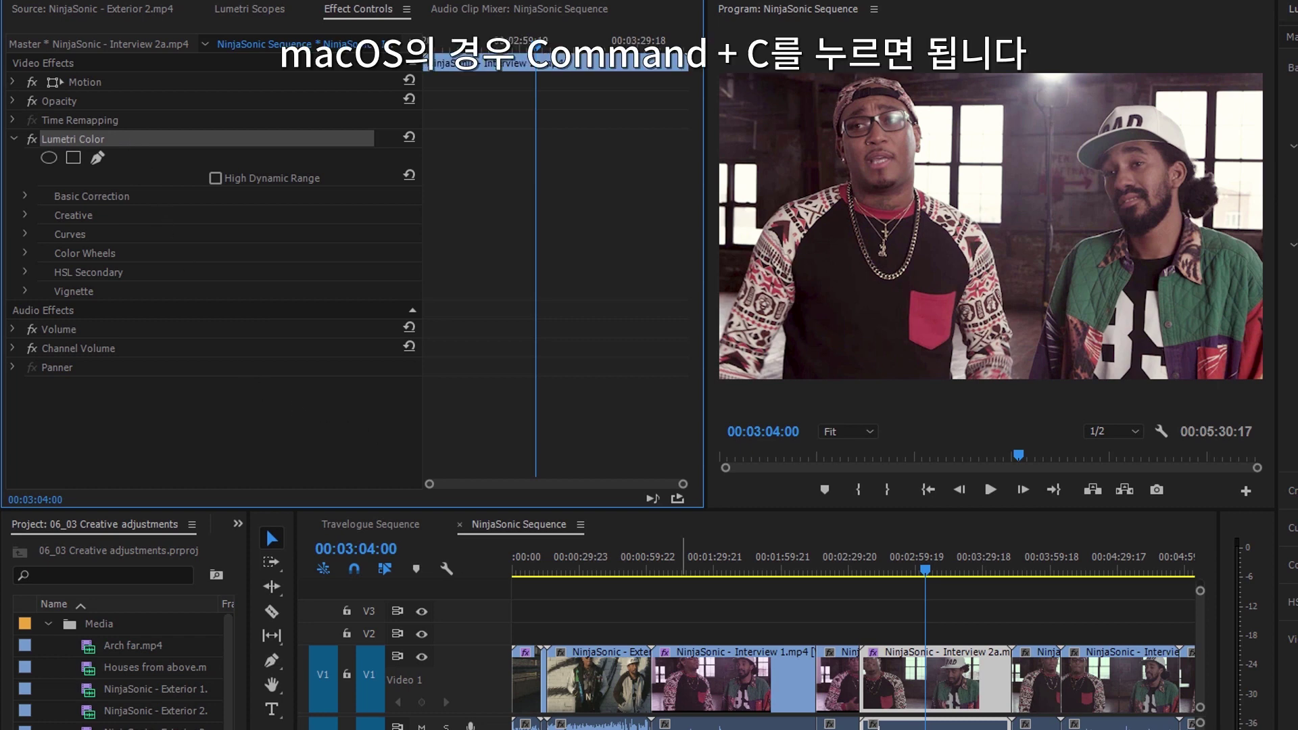
scroll(854, 640, down, 5)
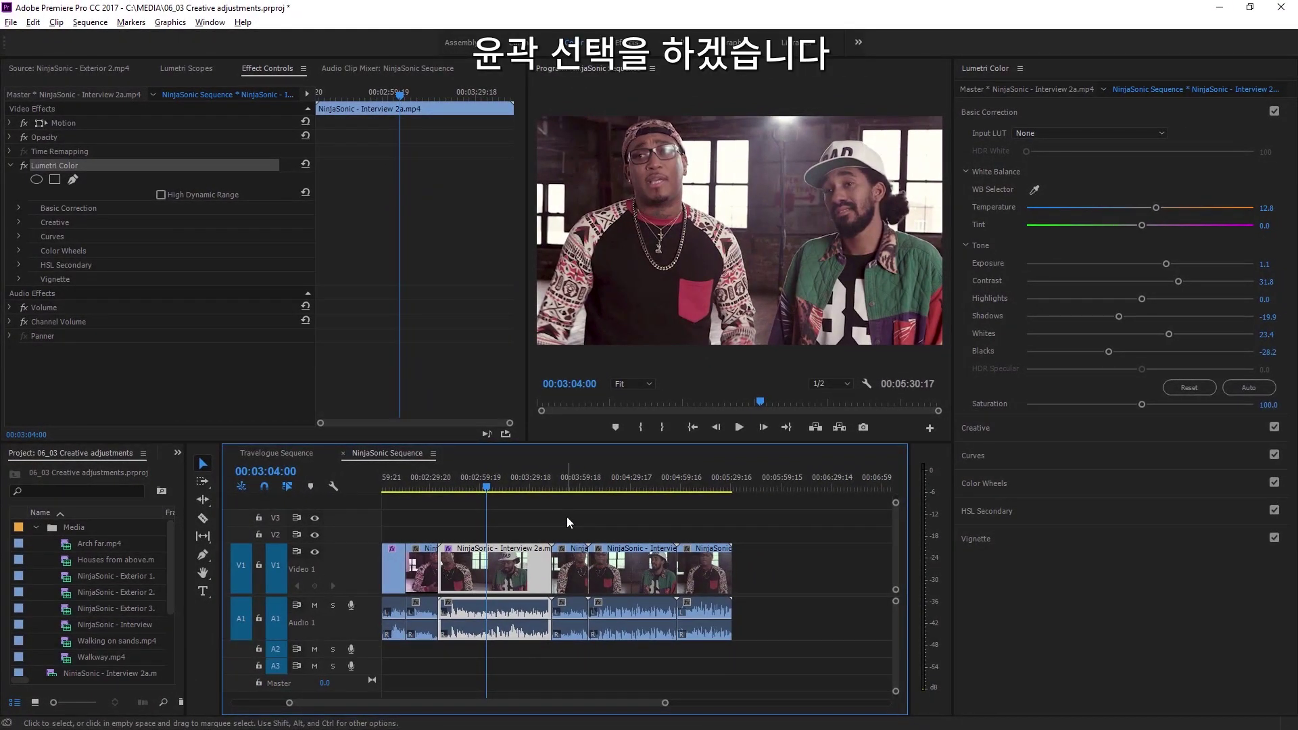
Marquee-select the three clips after Interview 2a on V1 and paste the Lumetri Color effect.
drag(567, 517, 701, 574)
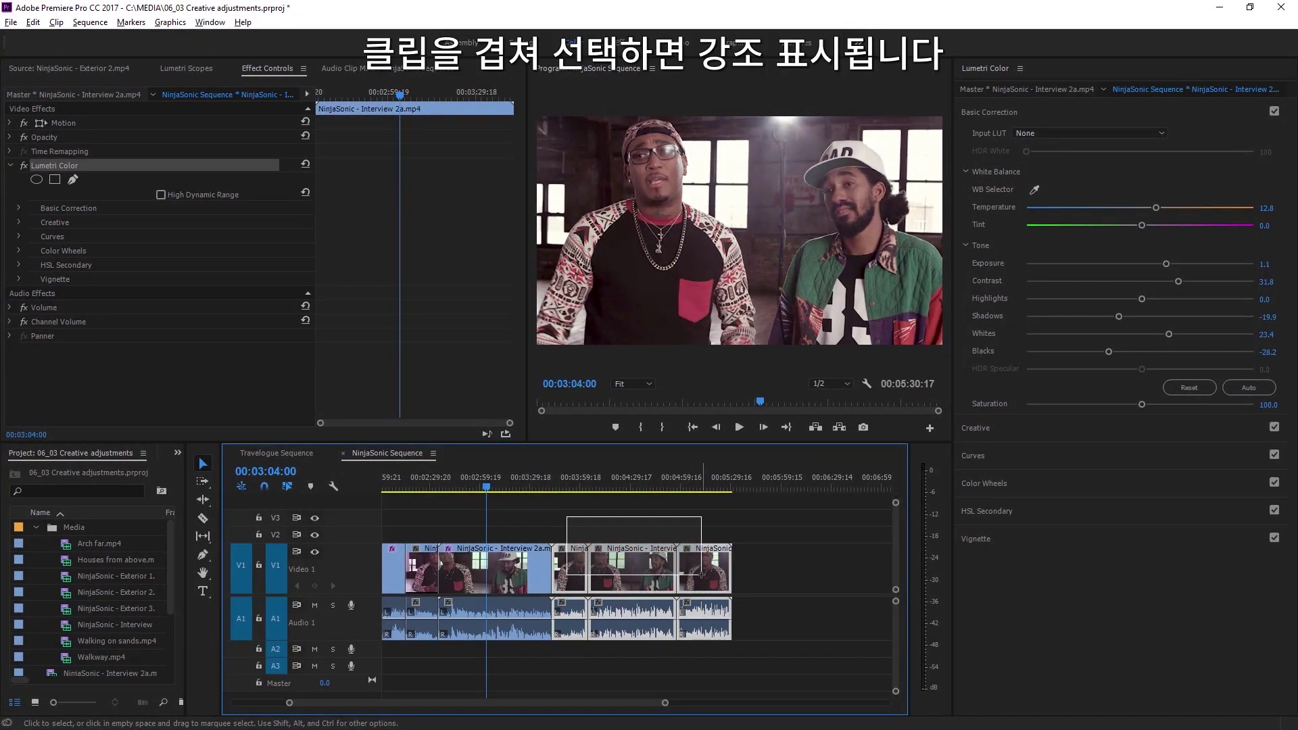
drag(701, 575, 703, 579)
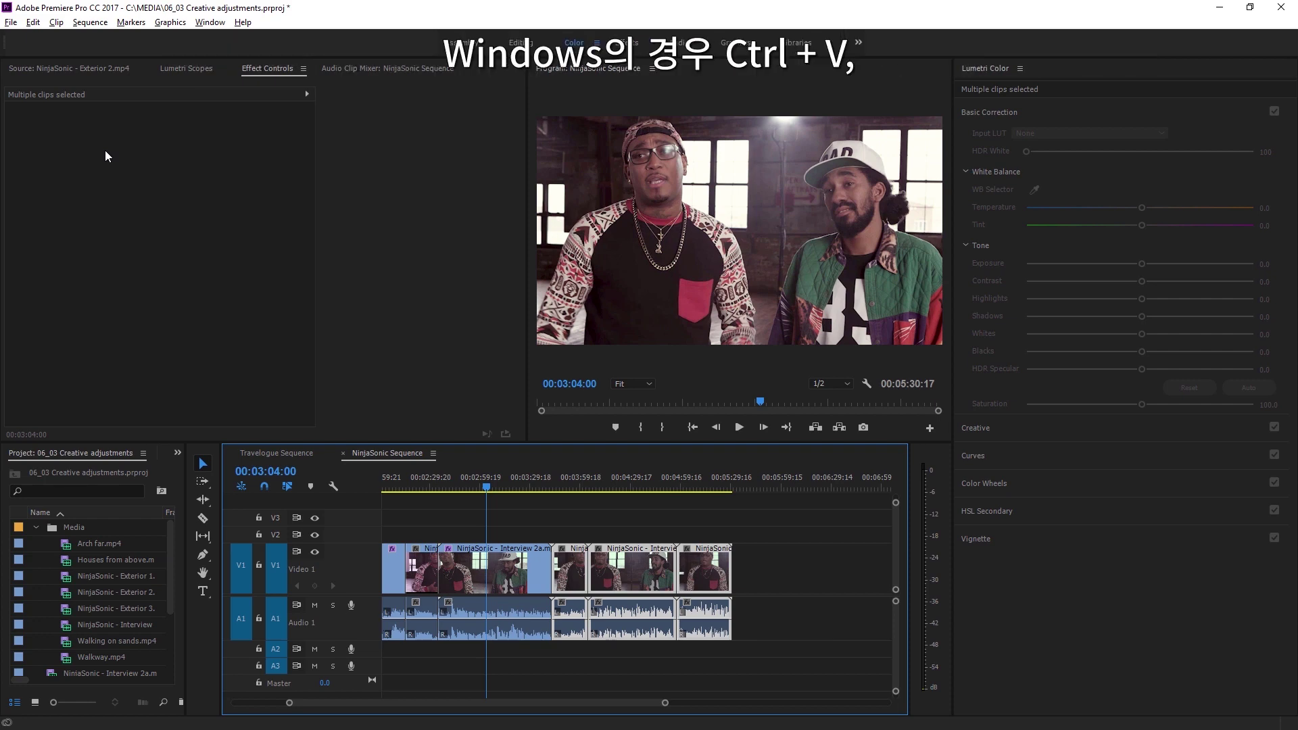
key(ctrl+v)
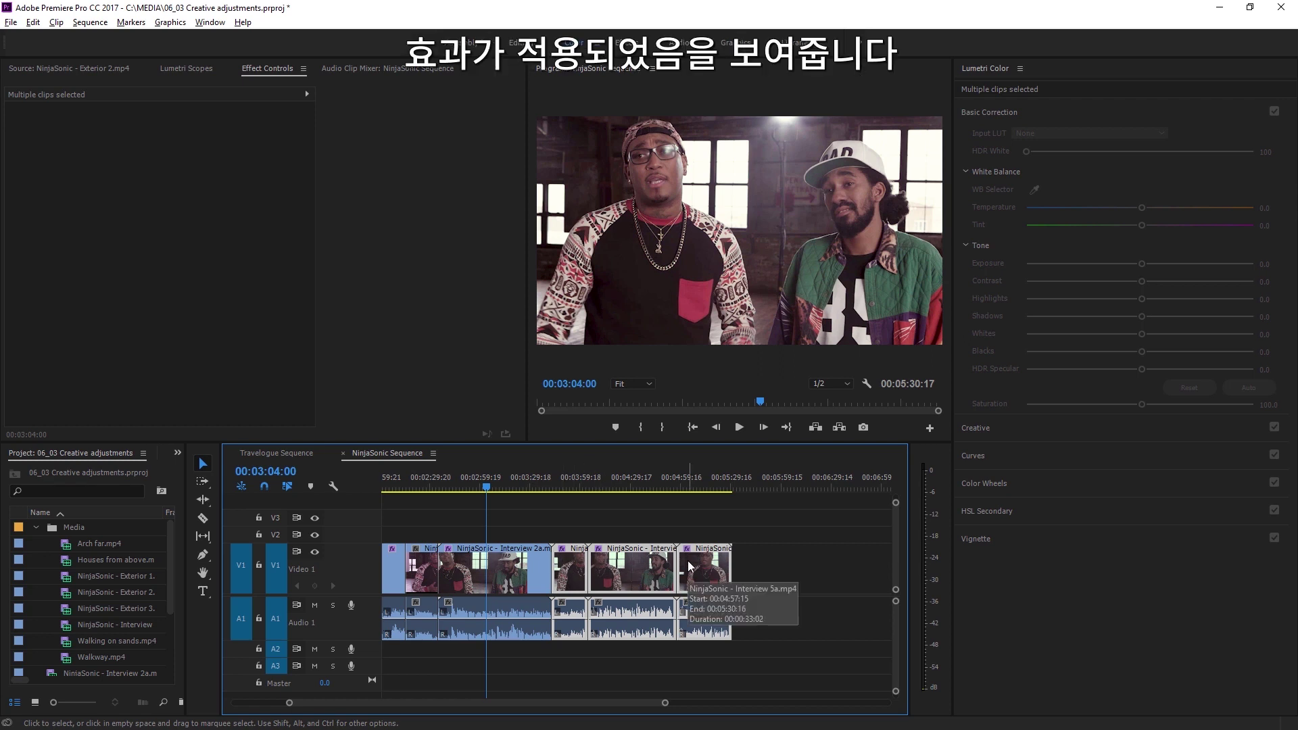
Preview each of the three pasted clips, then undo the Lumetri Color paste.
click(573, 484)
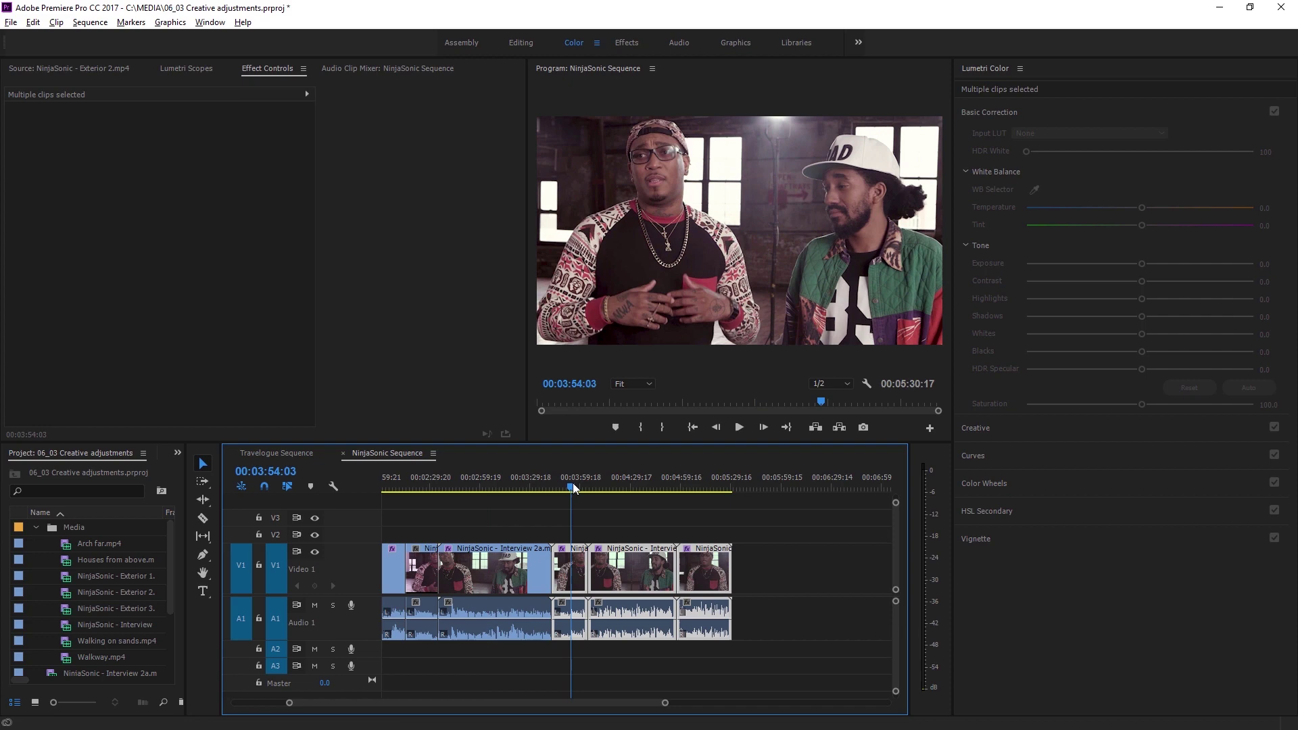
click(629, 485)
click(699, 484)
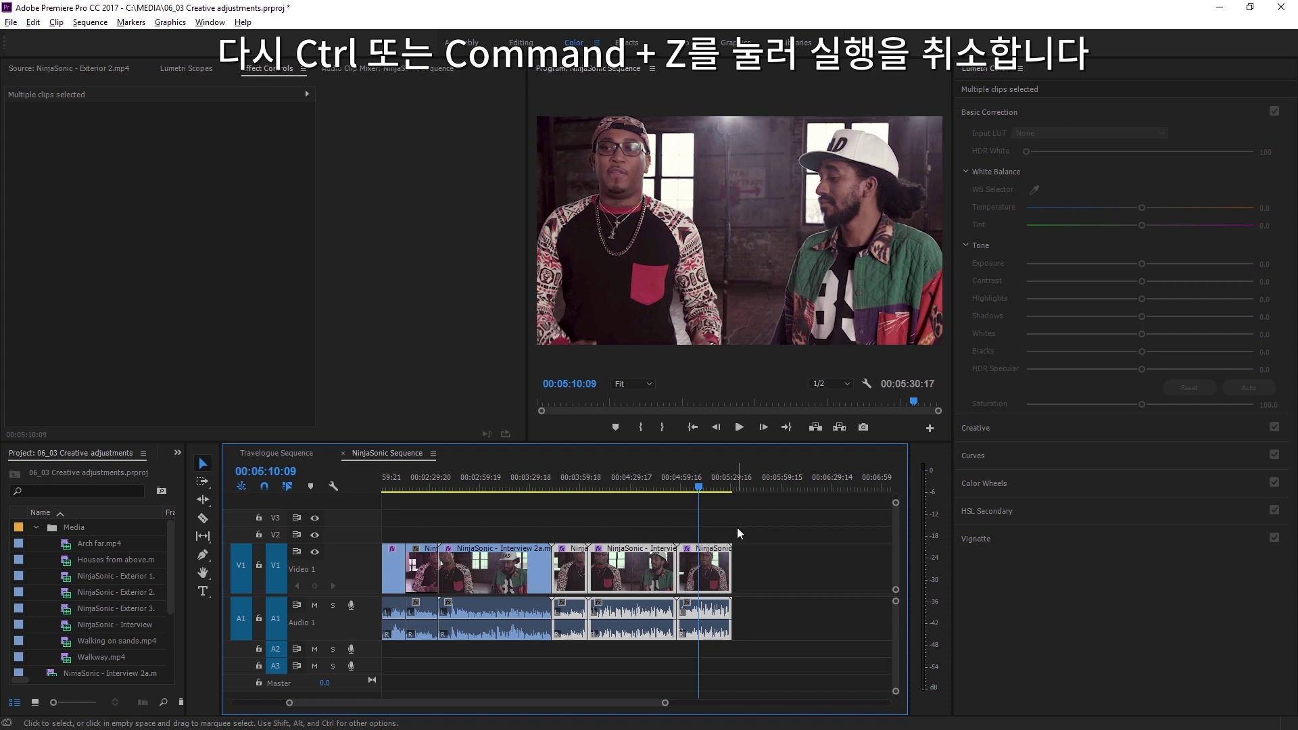
key(ctrl+z)
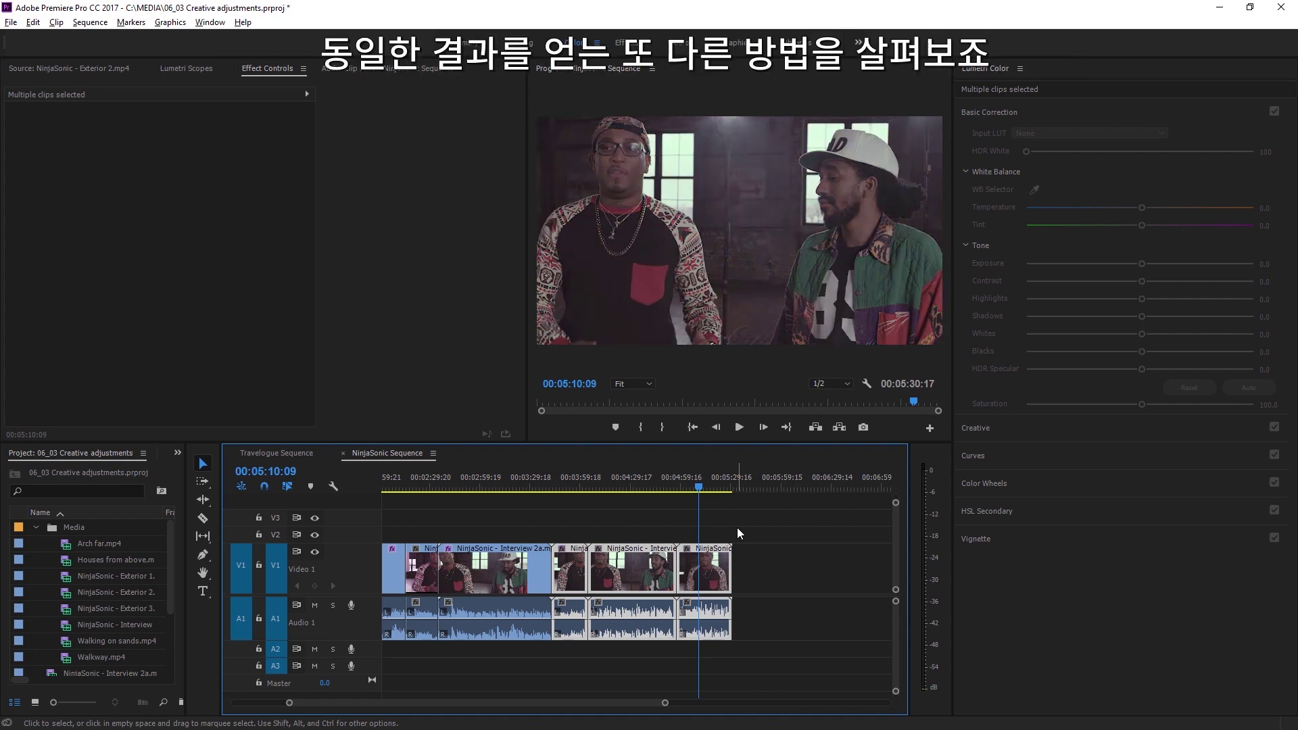
Copy the graded Interview 2a clip from its context menu.
click(485, 489)
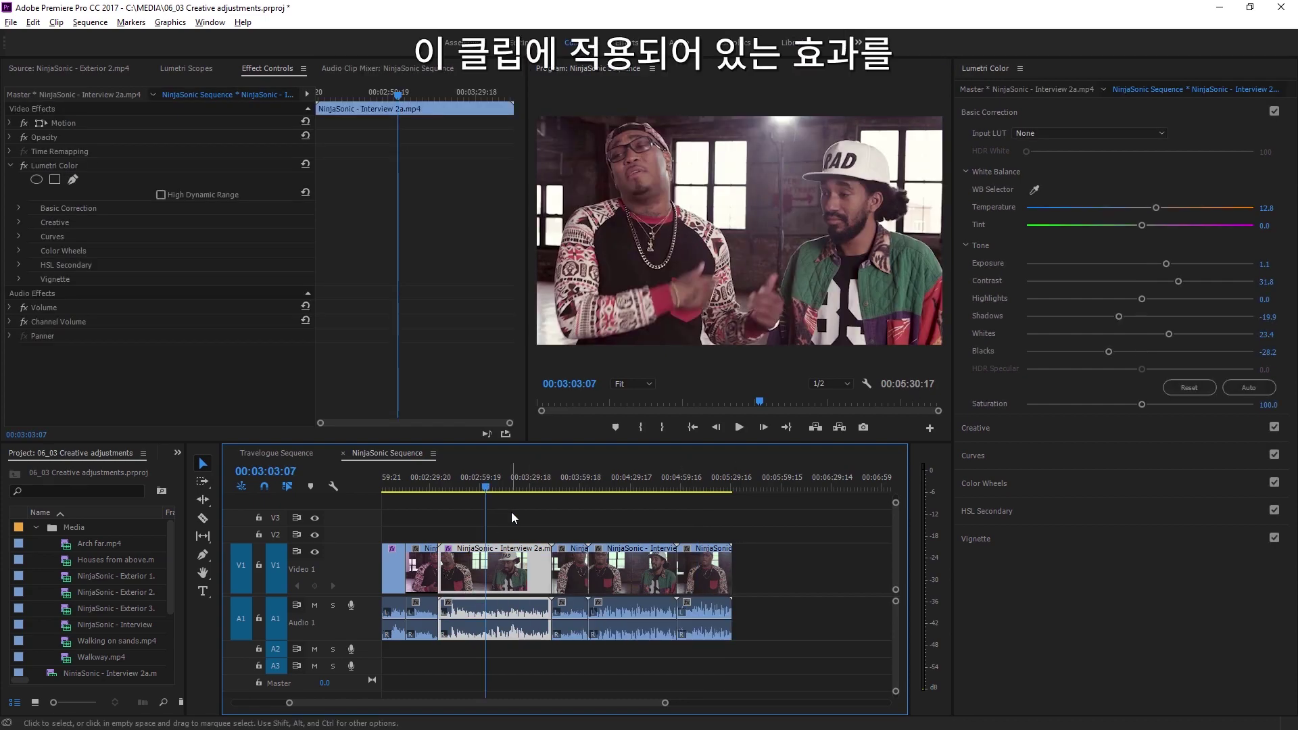
right_click(506, 573)
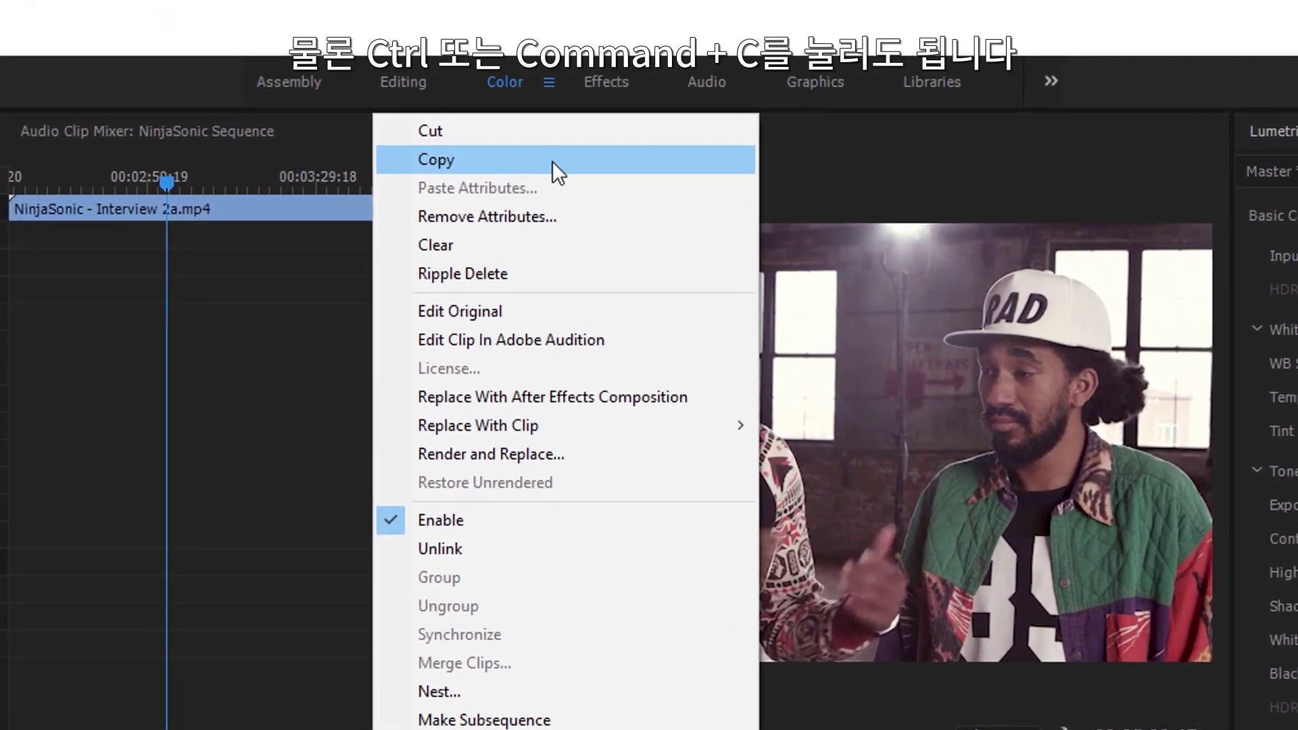
click(553, 161)
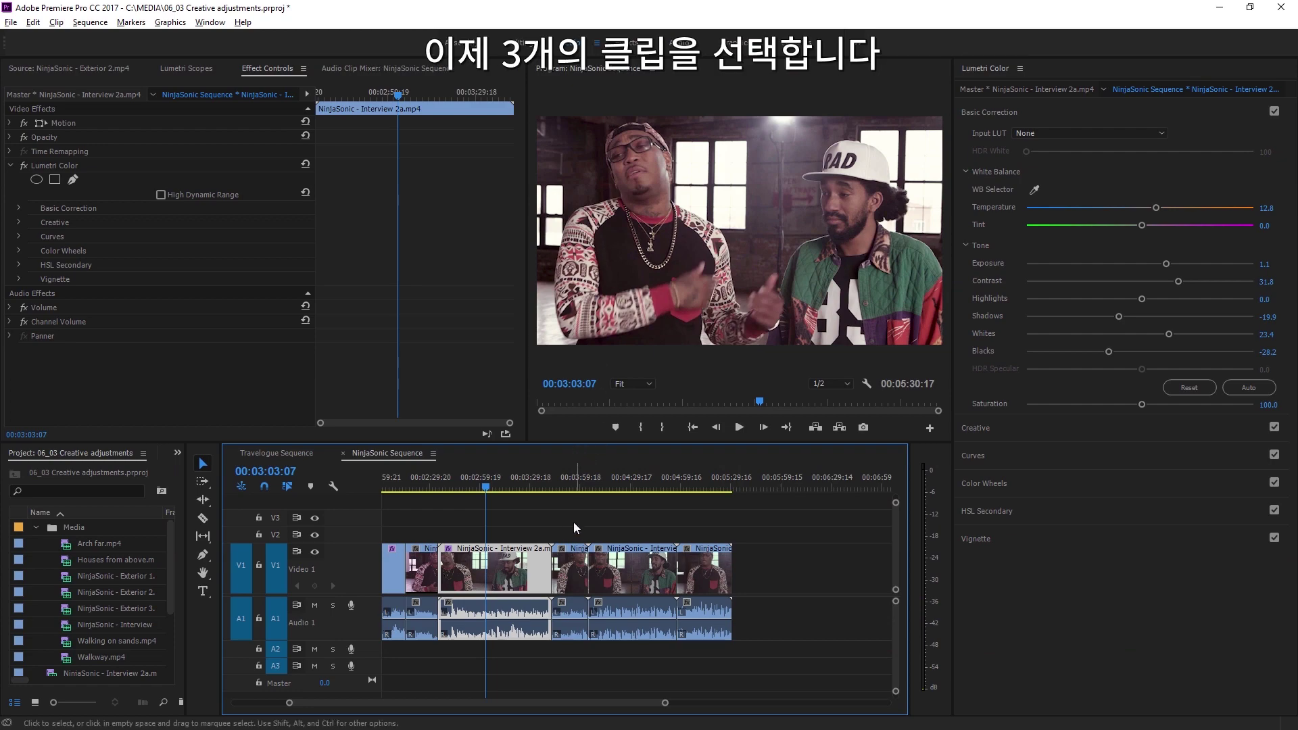
Select the last three clips and open Paste Attributes, with Lumetri Color included.
drag(569, 519, 711, 575)
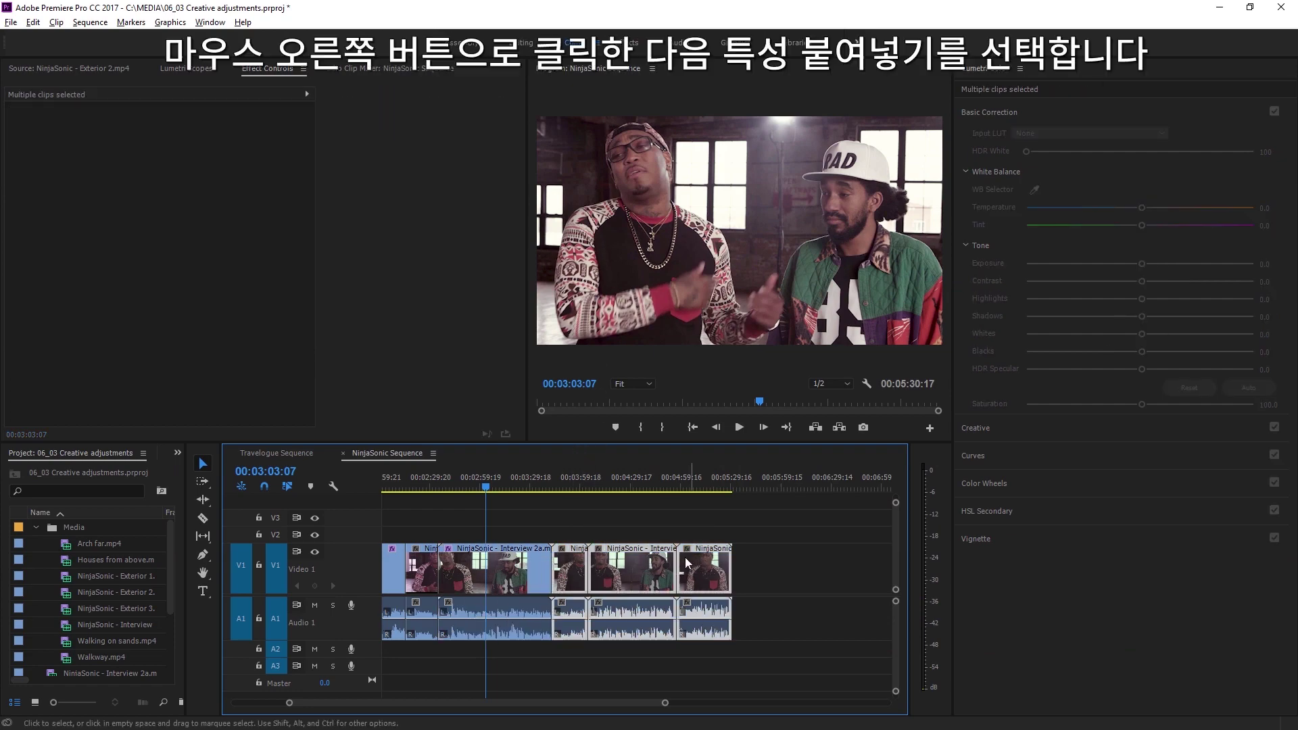
right_click(635, 563)
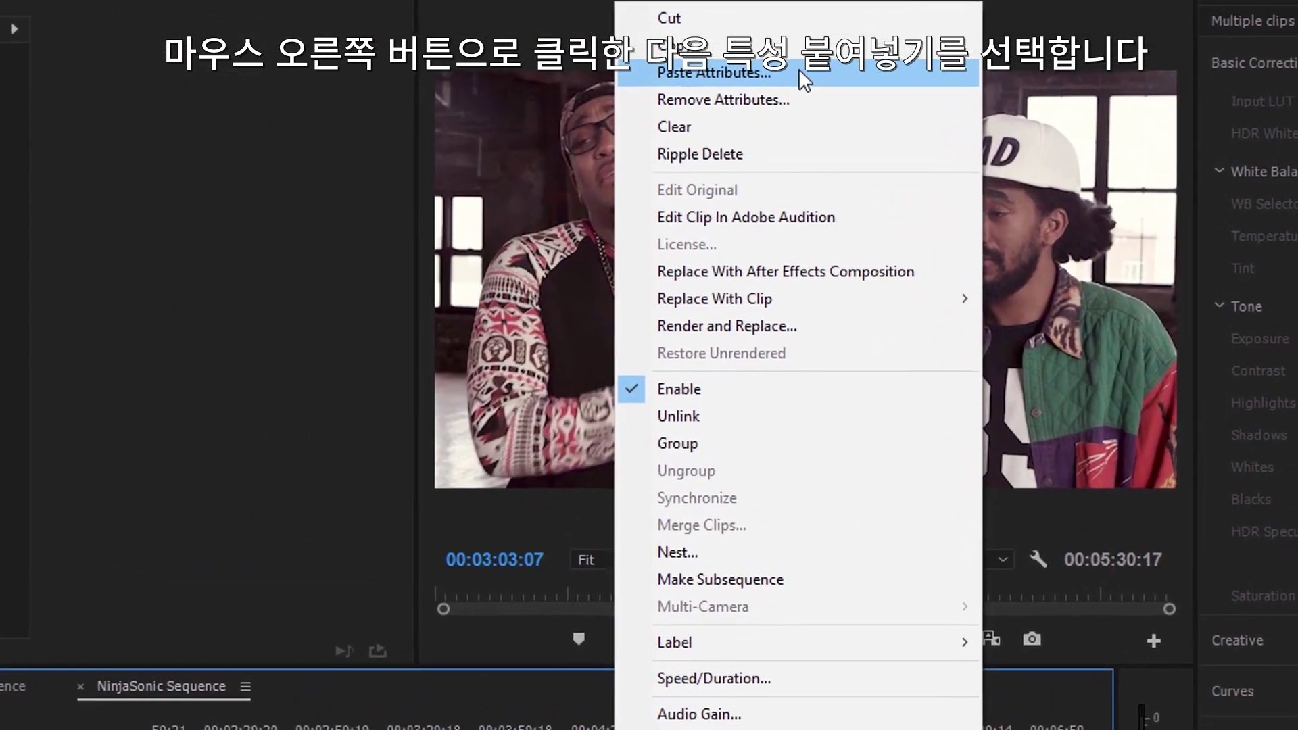
click(801, 73)
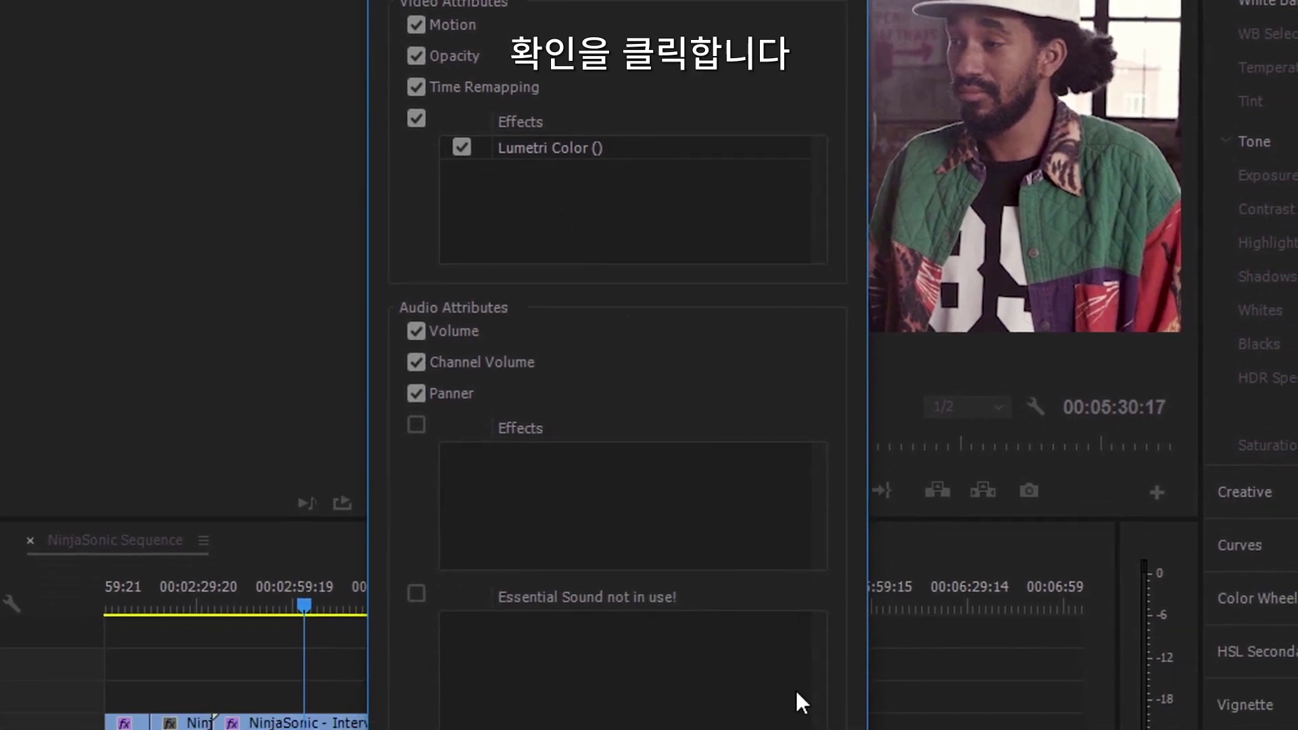
Confirm Paste Attributes, preview the three regraded clips, and return to the Editing workspace.
click(691, 651)
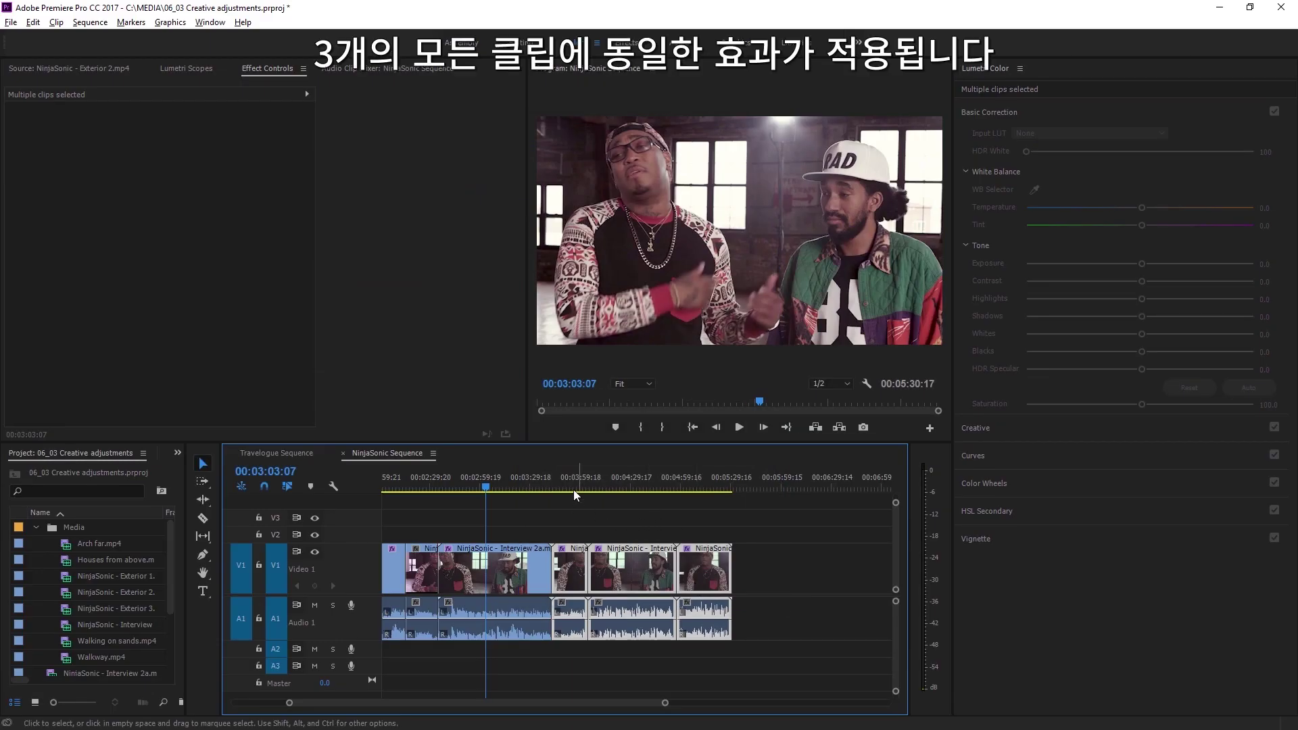
click(570, 485)
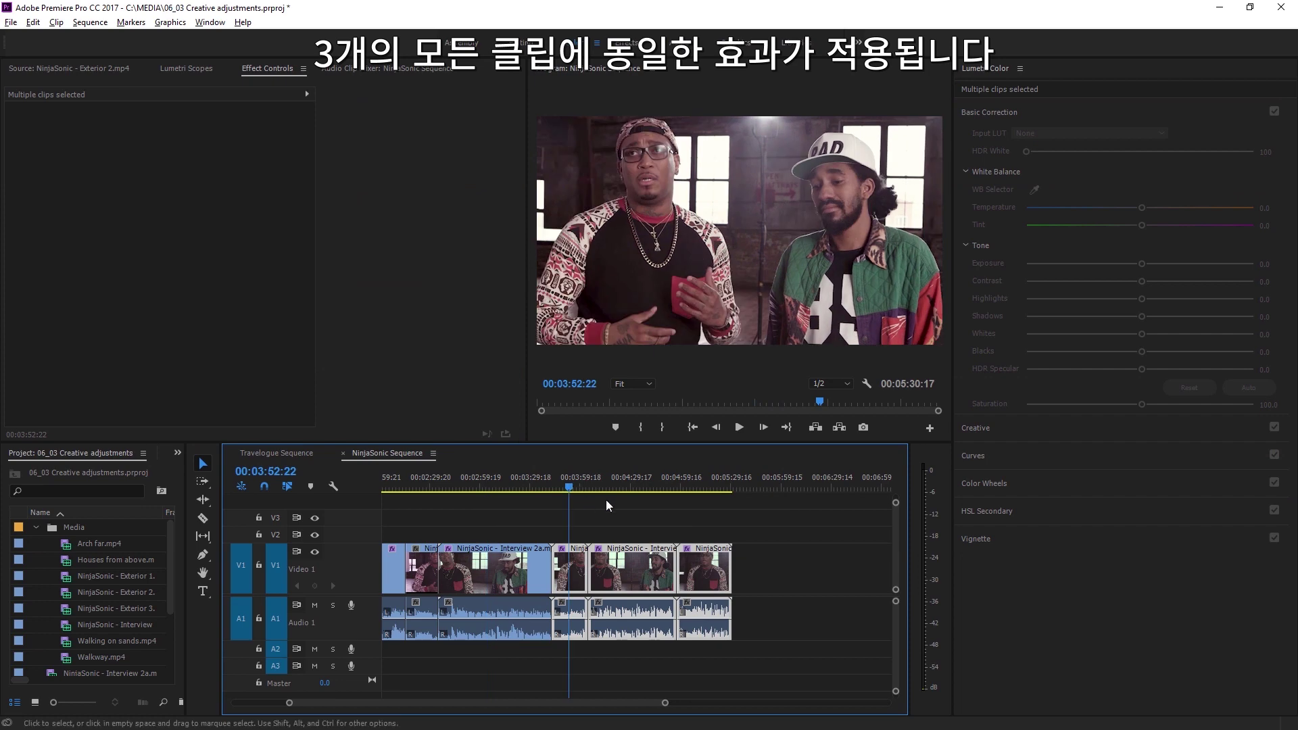
click(622, 483)
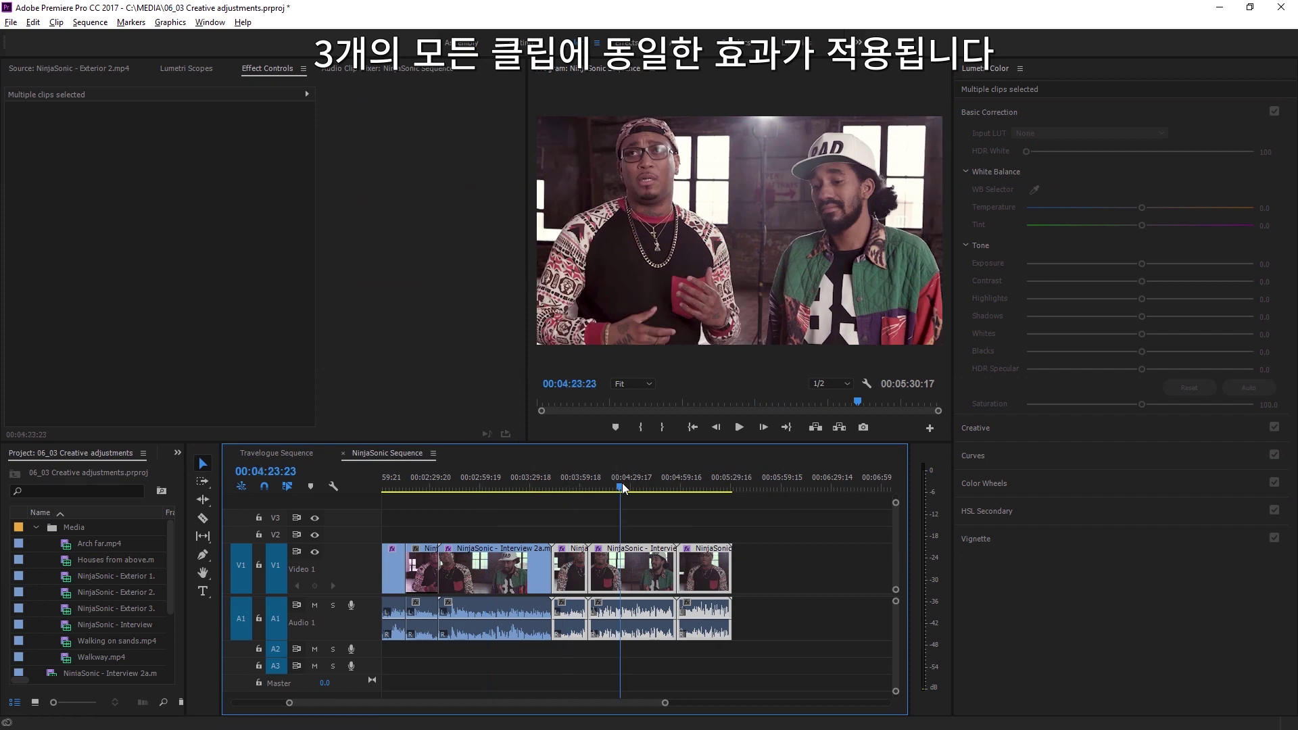
click(694, 480)
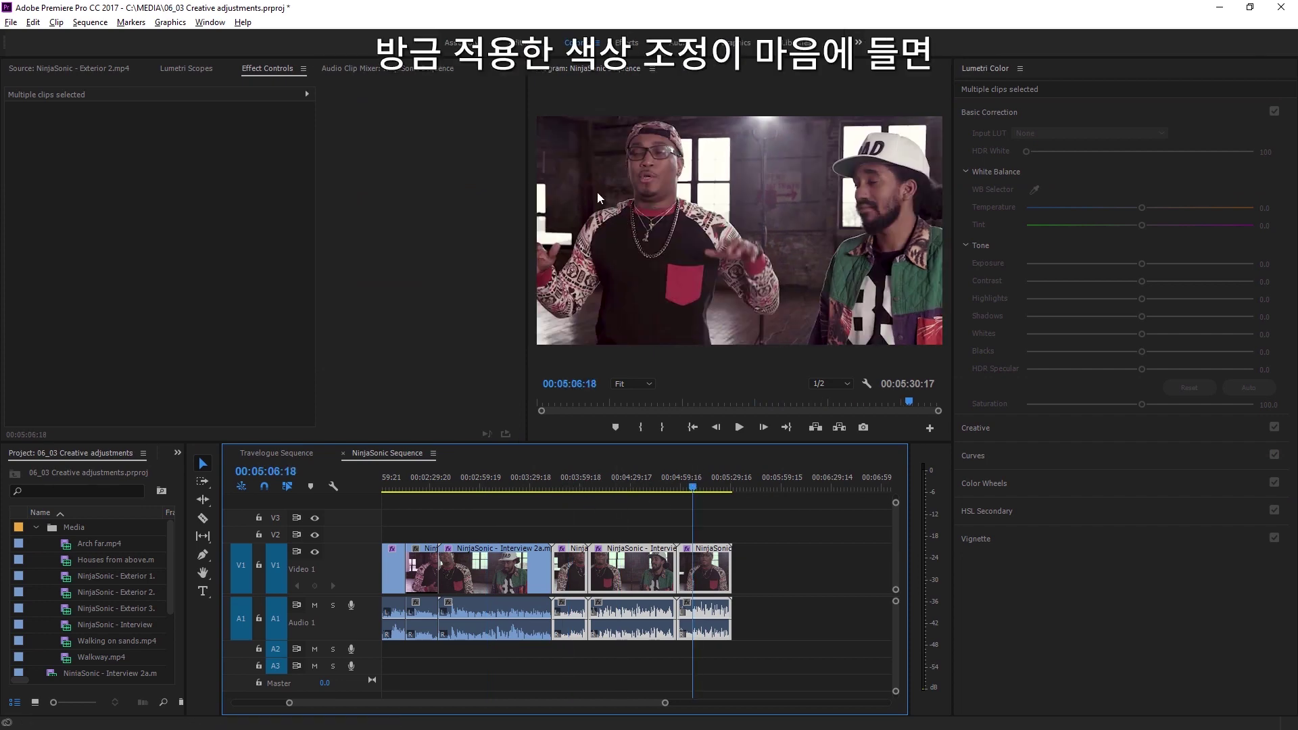
click(525, 43)
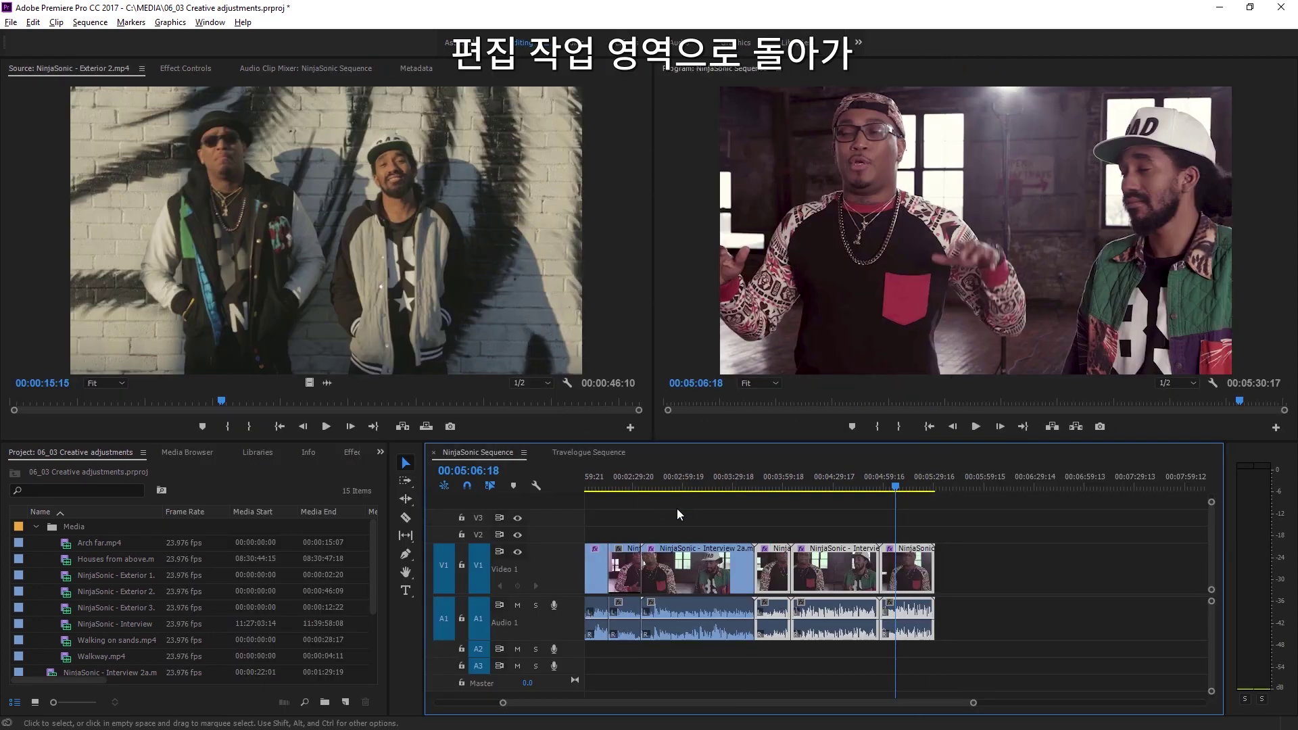